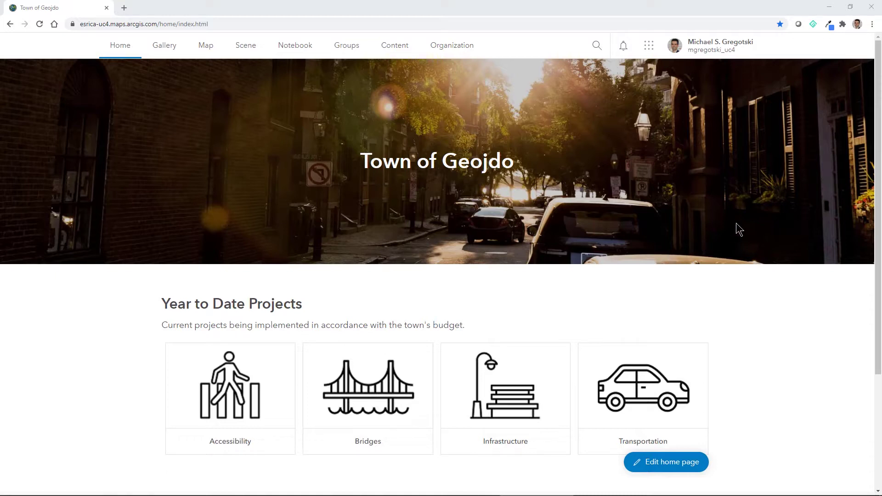
- Go to the organization's member list through the account menu
left_click(719, 53)
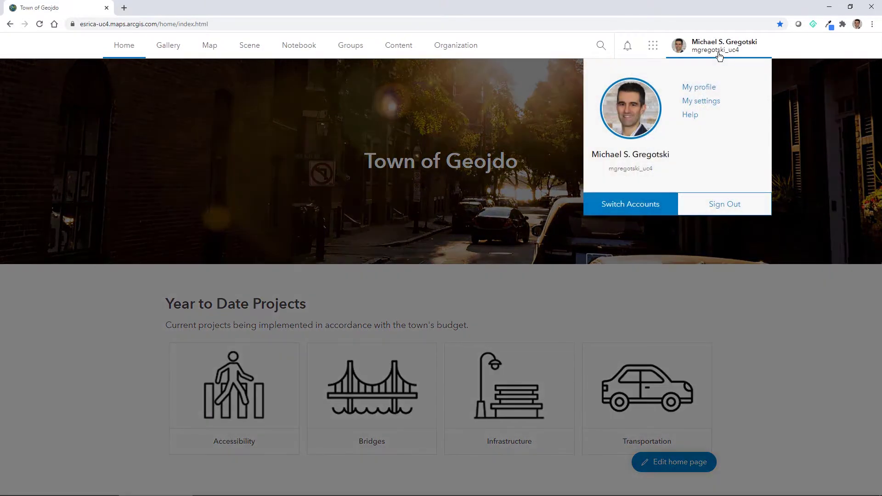
left_click(452, 50)
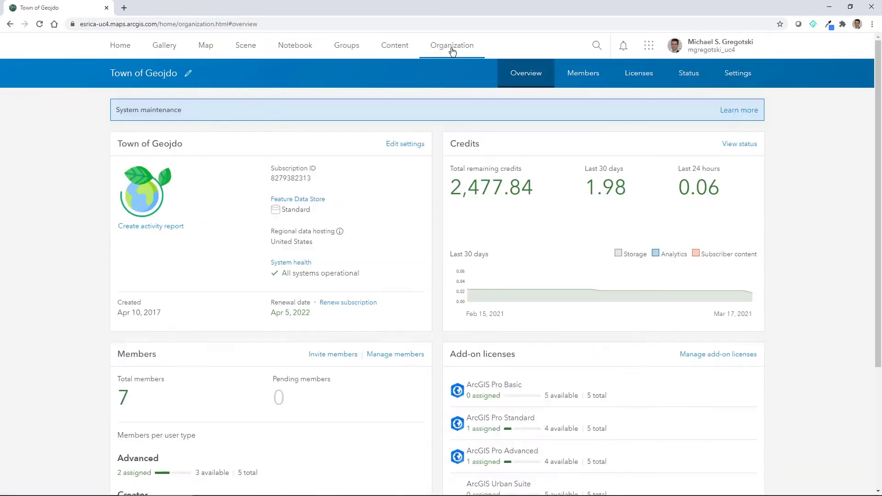
left_click(573, 80)
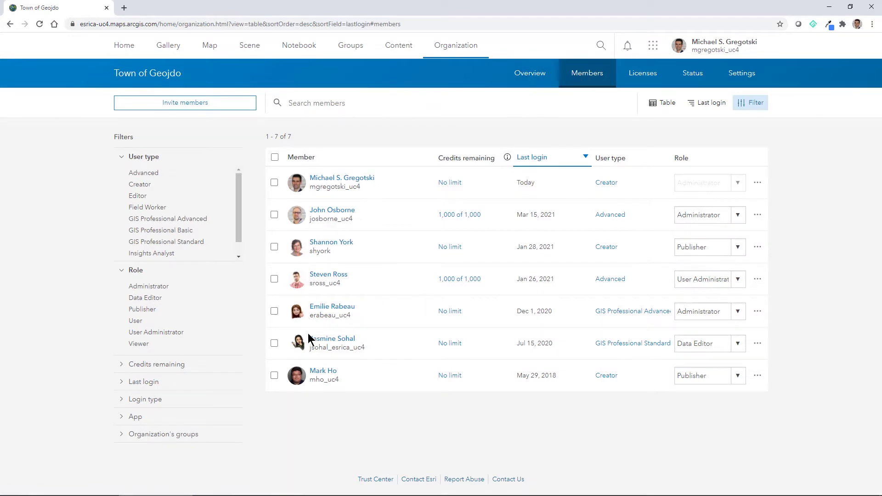
- Filter the members to the ArcGIS login type, then open the organization settings
left_click(147, 399)
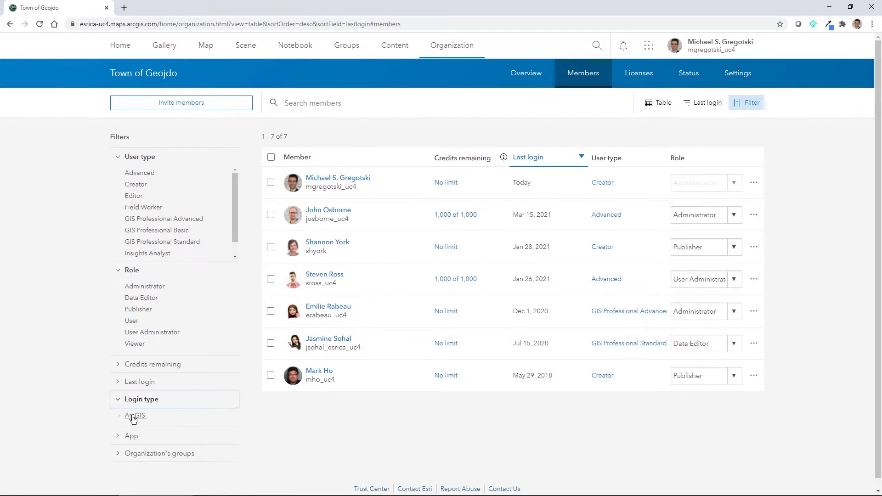
left_click(133, 416)
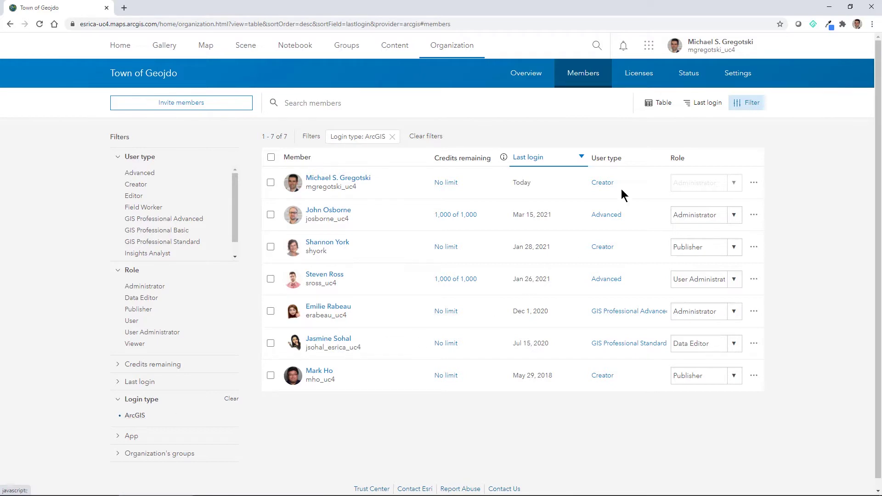
left_click(747, 74)
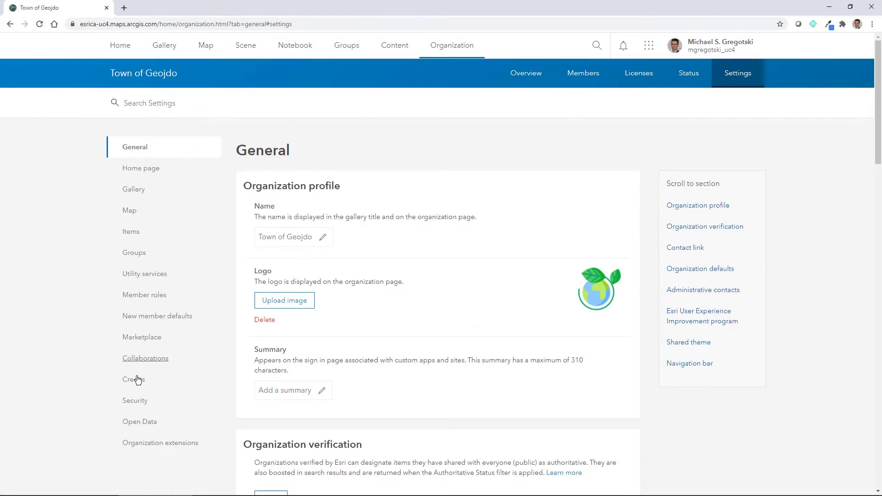
- In Security settings, turn on social logins with GitHub, Google, Apple and Facebook enabled
left_click(131, 403)
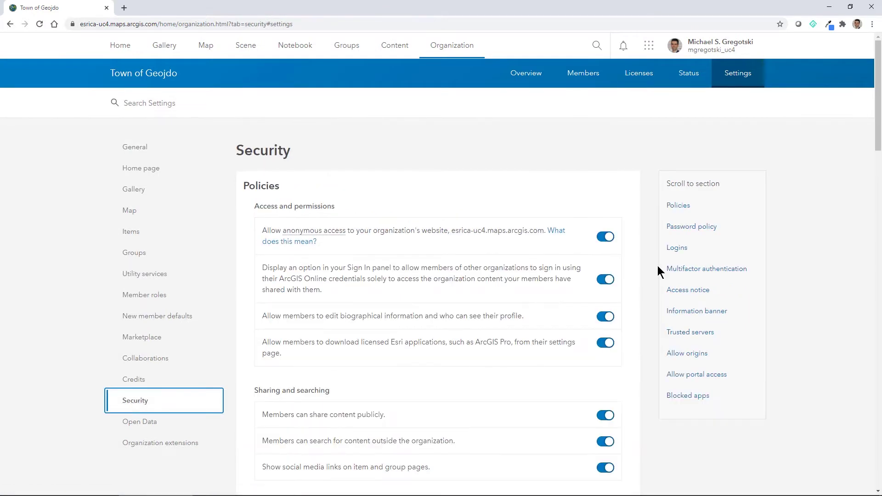
left_click(672, 250)
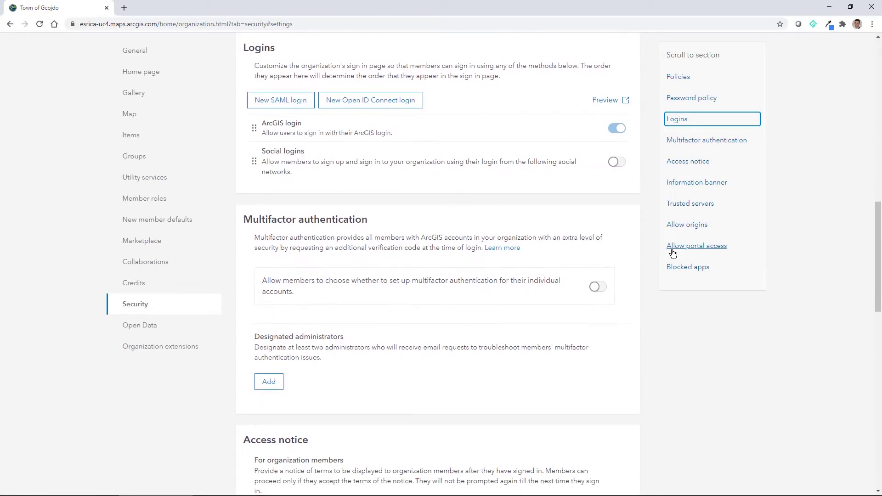
left_click(617, 162)
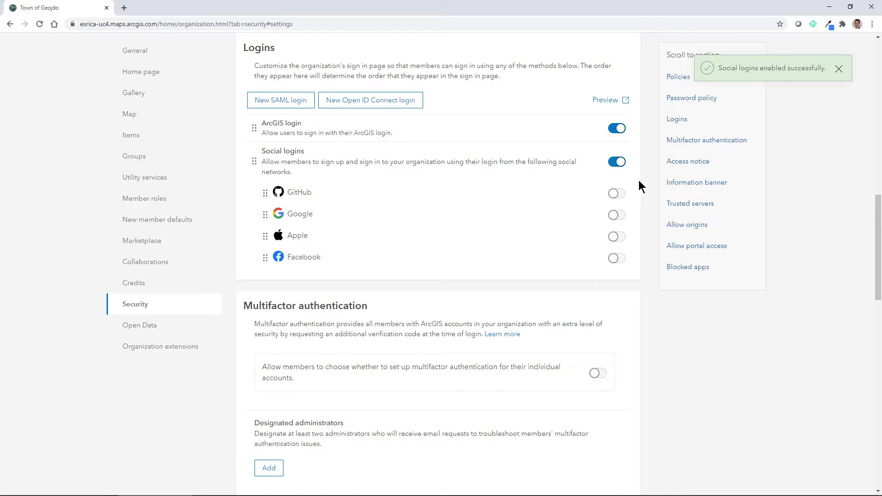
left_click(617, 194)
left_click(617, 215)
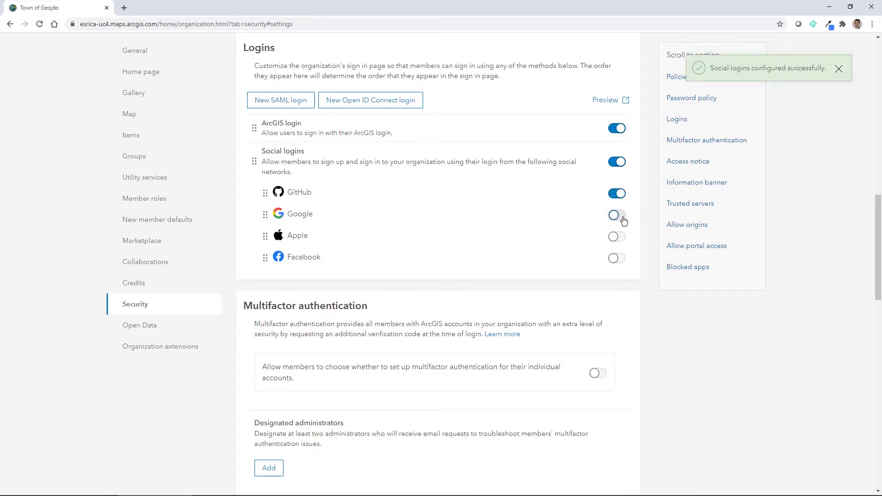
left_click(617, 236)
left_click(618, 258)
- Return to the top of the page and bring up the account menu to sign out
scroll(710, 371, "up", 2)
scroll(709, 372, "up", 3)
scroll(709, 371, "up", 3)
scroll(710, 371, "up", 8)
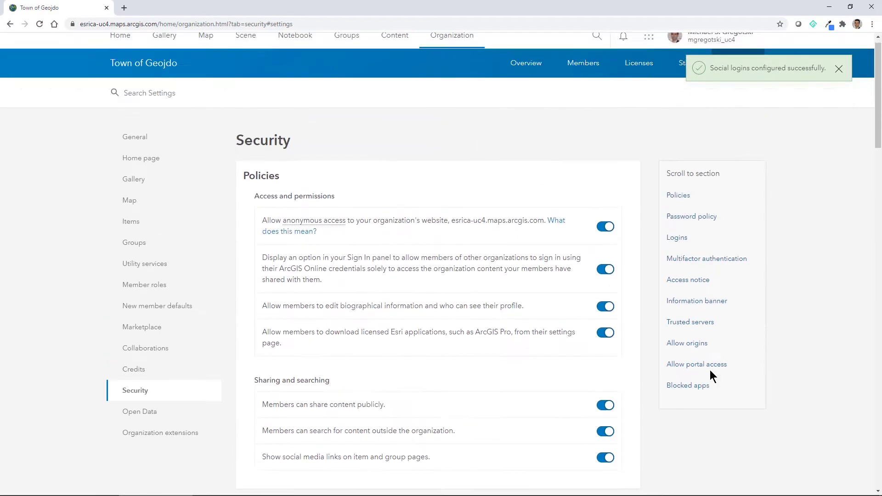
left_click(716, 45)
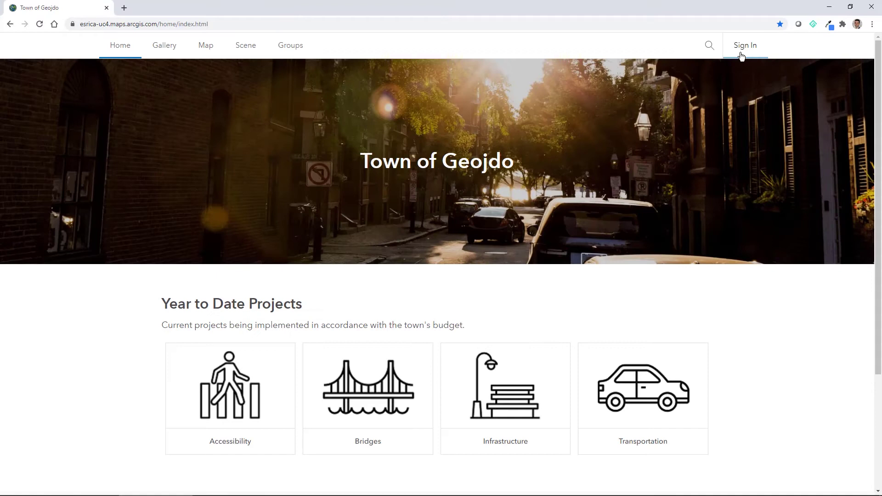
- Check the new social login options on the sign-in page, then sign back in with ArcGIS
left_click(741, 55)
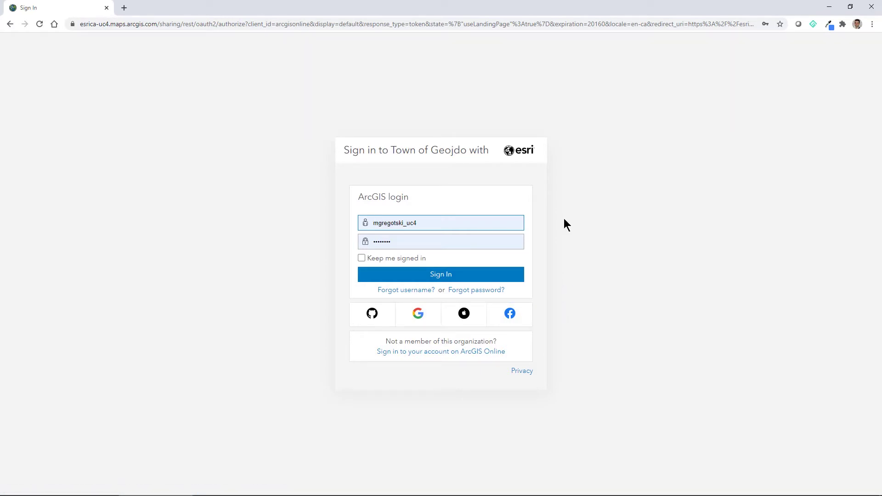
left_click(445, 275)
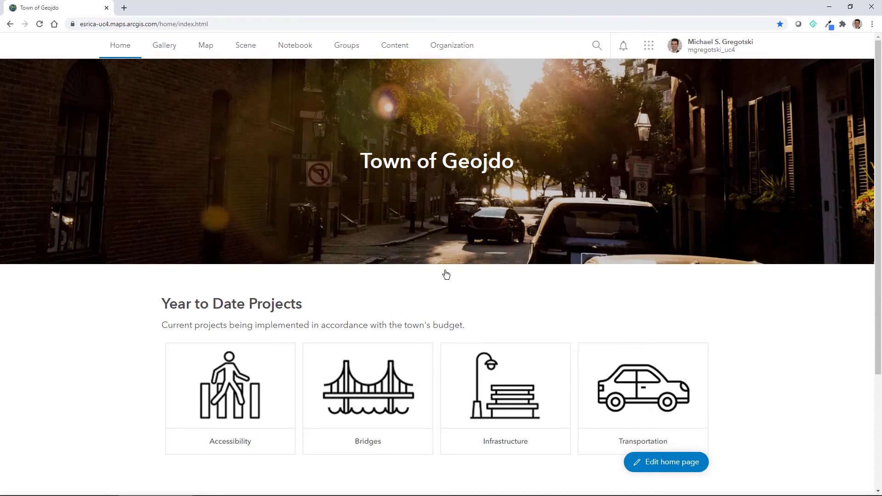
- From Members, start adding members invited to join with an account of their choice
left_click(452, 46)
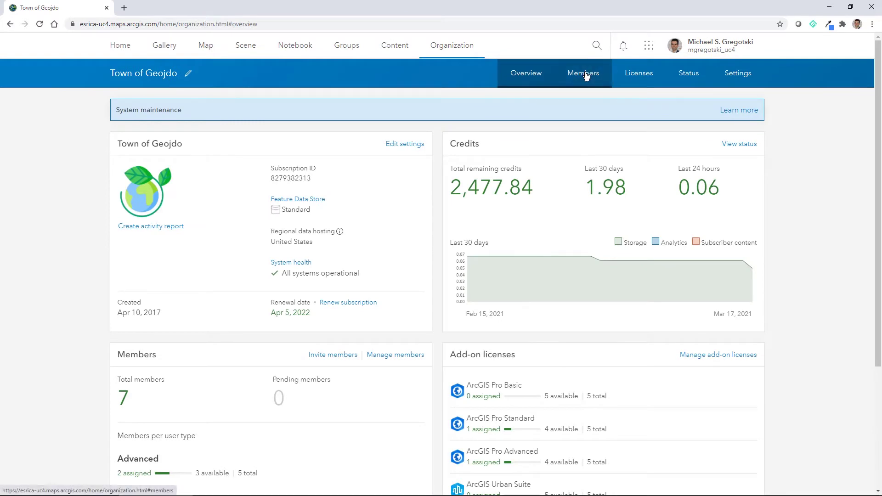
left_click(584, 74)
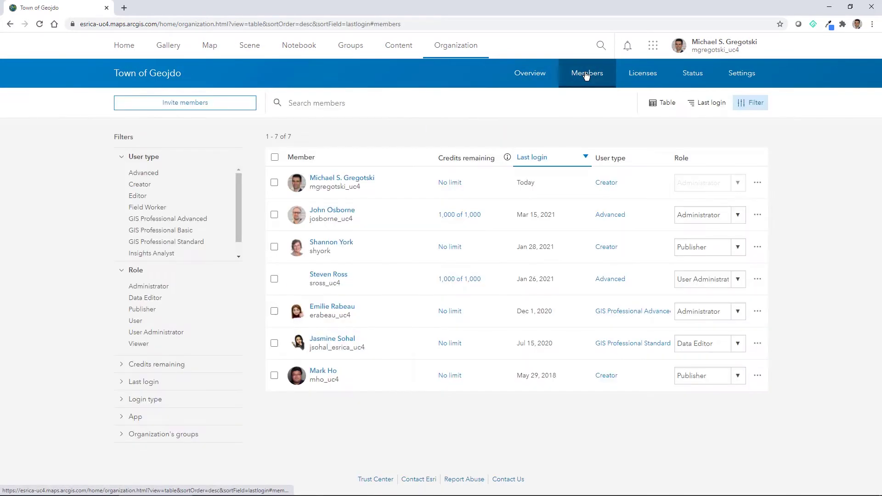
left_click(205, 102)
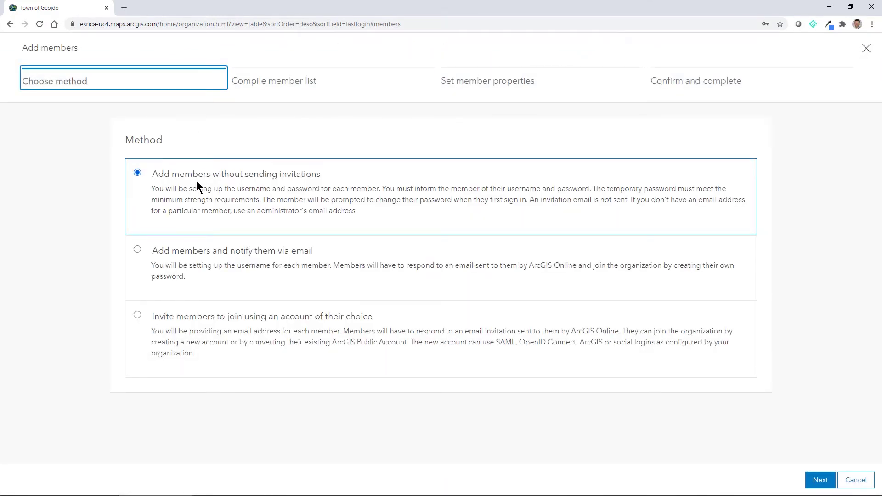
left_click(137, 315)
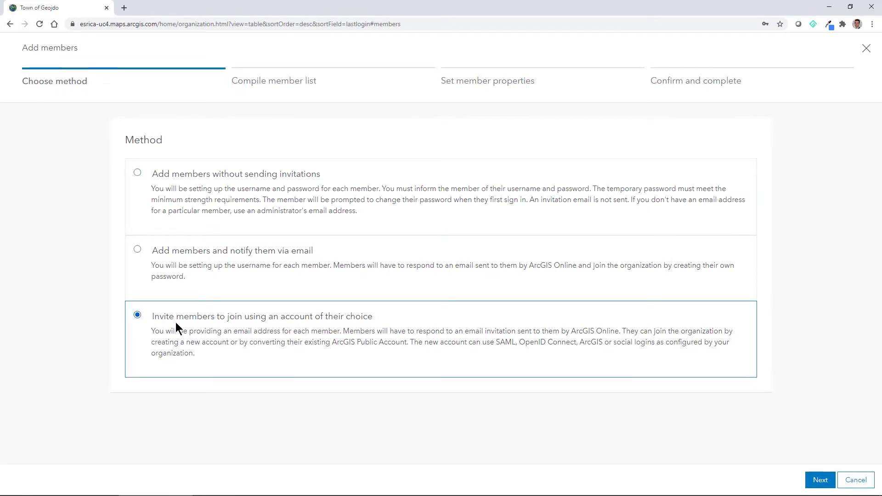
left_click_drag(614, 343, 653, 340)
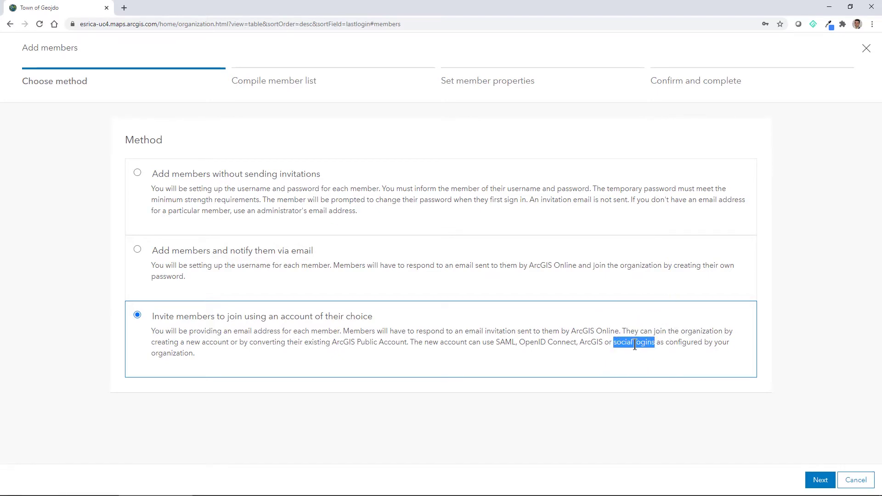
left_click(820, 479)
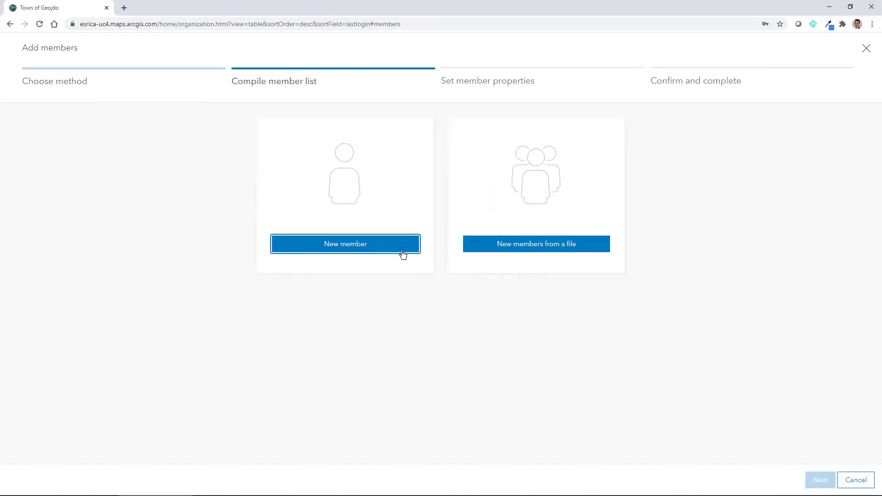
left_click(370, 246)
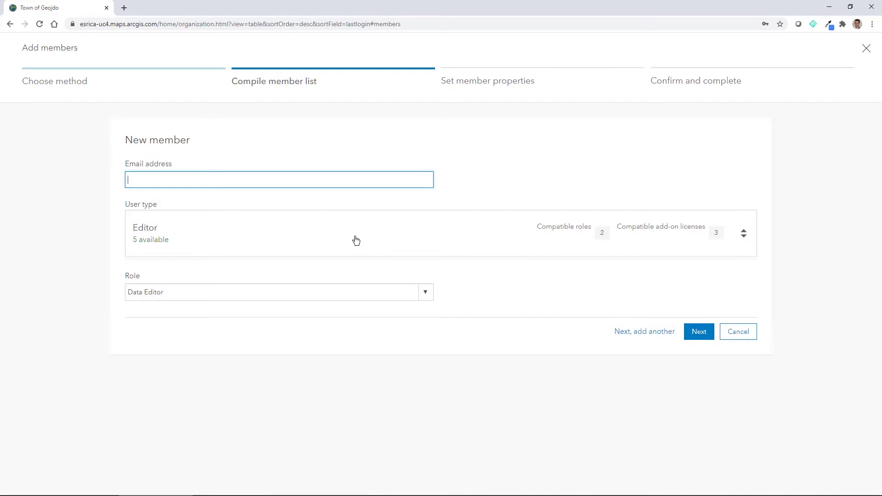
left_click(698, 334)
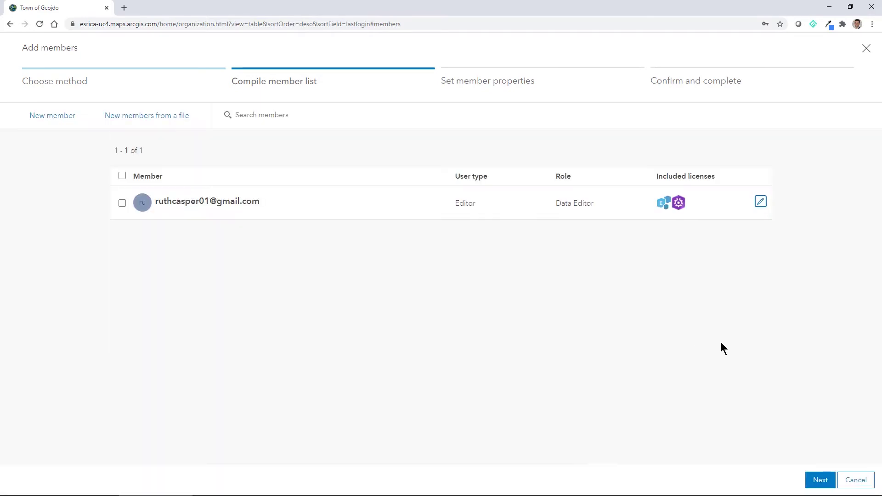
left_click(820, 480)
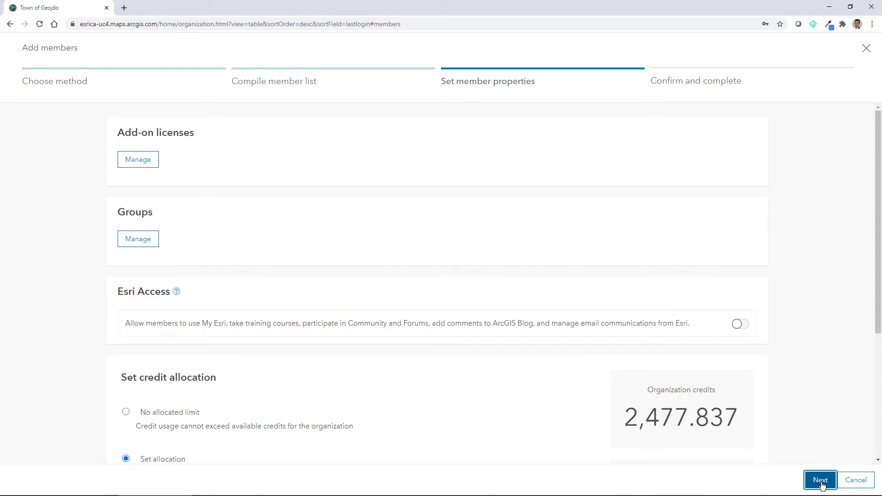
left_click(820, 480)
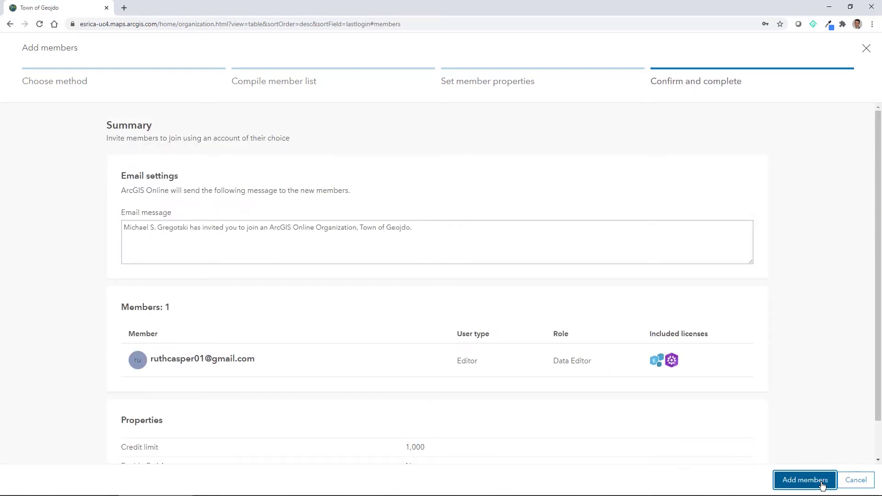
left_click(822, 482)
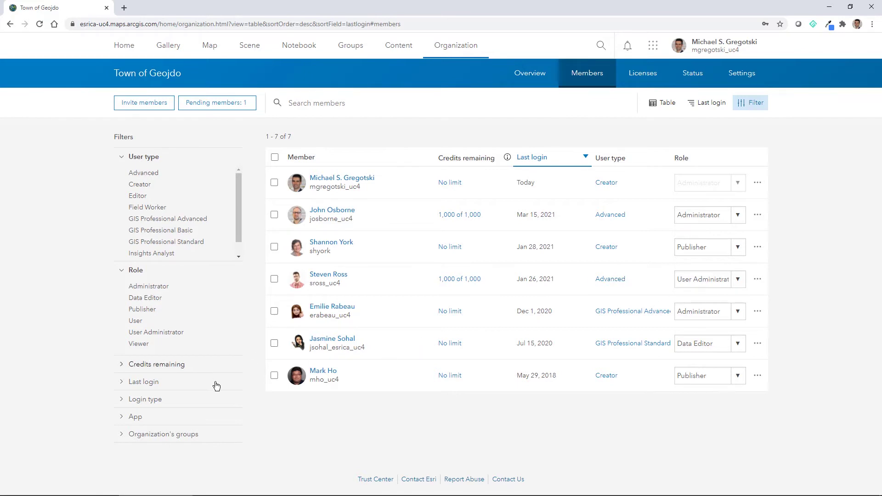
left_click(222, 490)
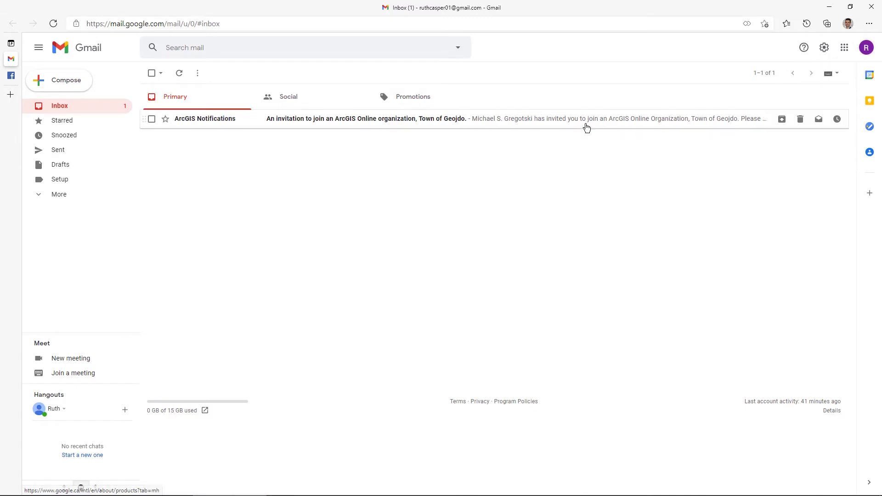
- Open the ArcGIS Notifications email inviting the member to join Town of Geojdo
left_click(374, 121)
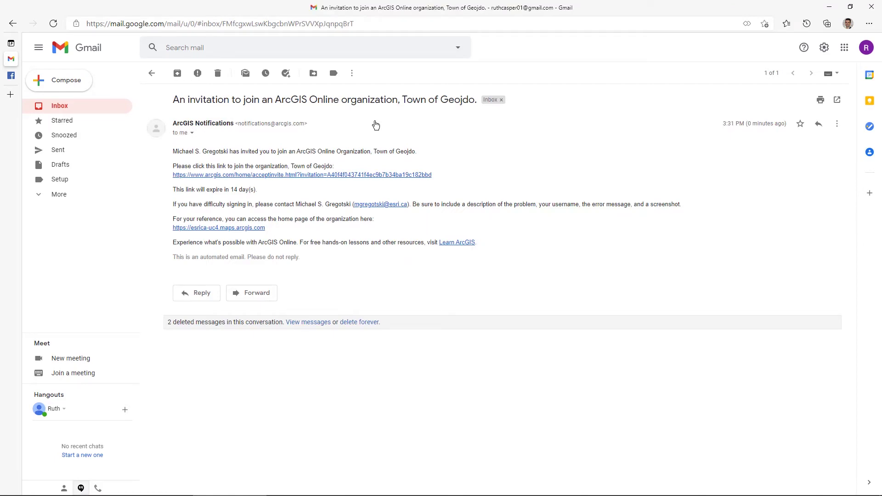
- Follow the invitation link and choose to create a new account
left_click(404, 175)
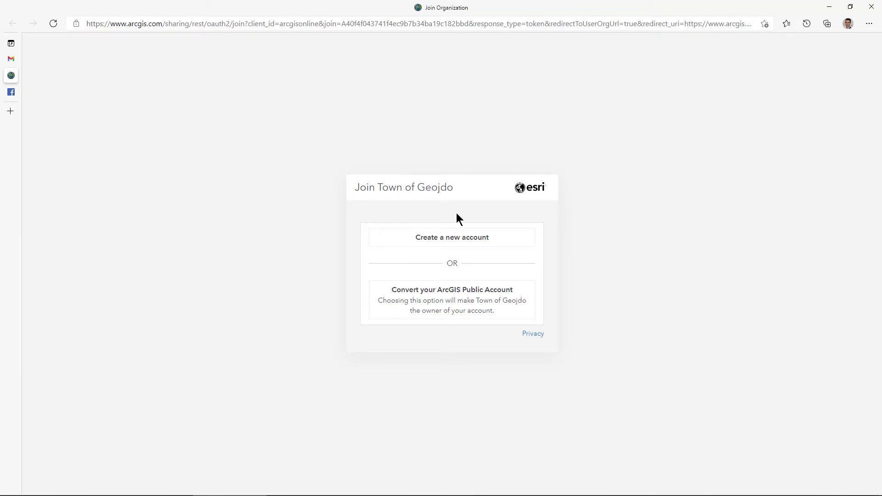
left_click(470, 238)
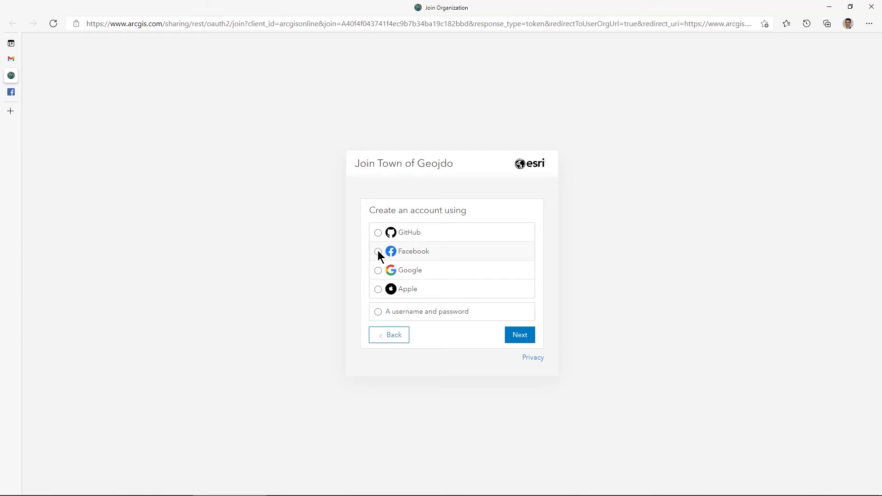
- Continue sign-up with Facebook and log in with the member's Facebook credentials
left_click(524, 338)
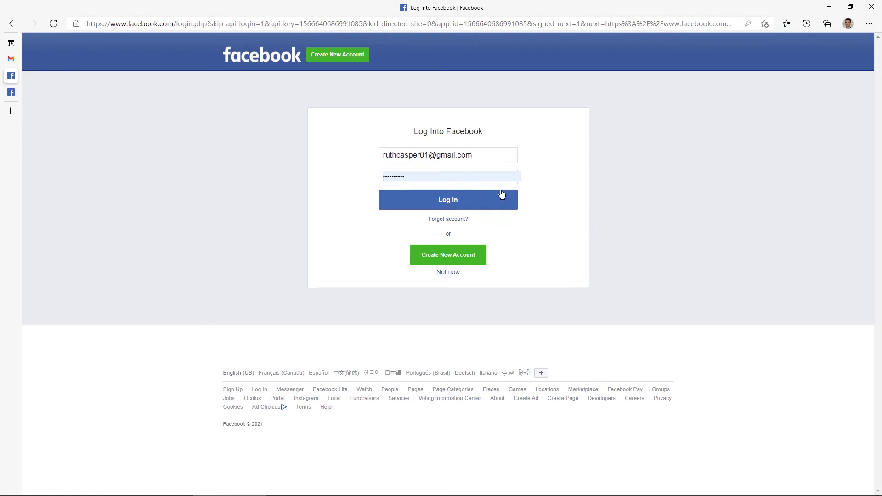
left_click(461, 201)
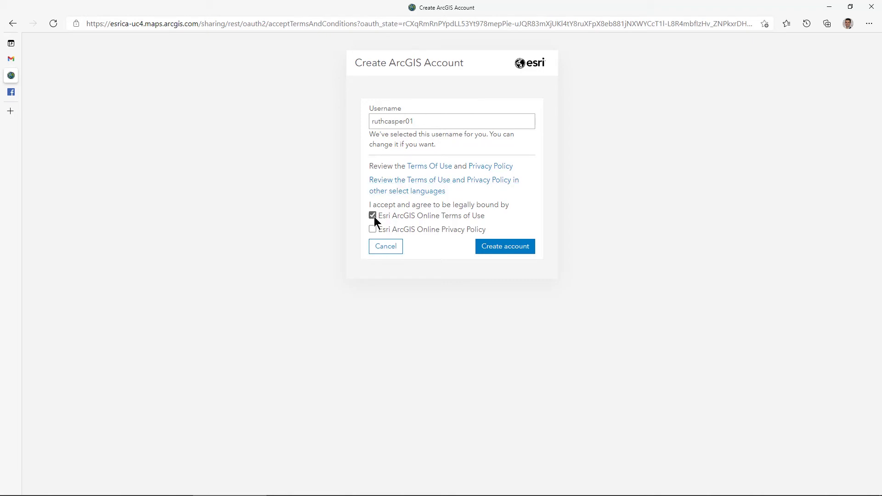
- Accept the terms, create the Facebook-linked account, then return to the administrator's Members page
left_click(373, 231)
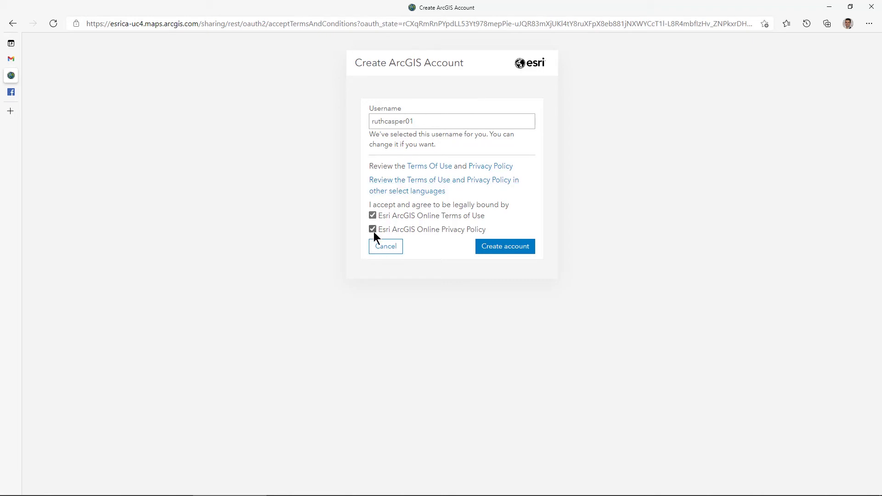
left_click(506, 251)
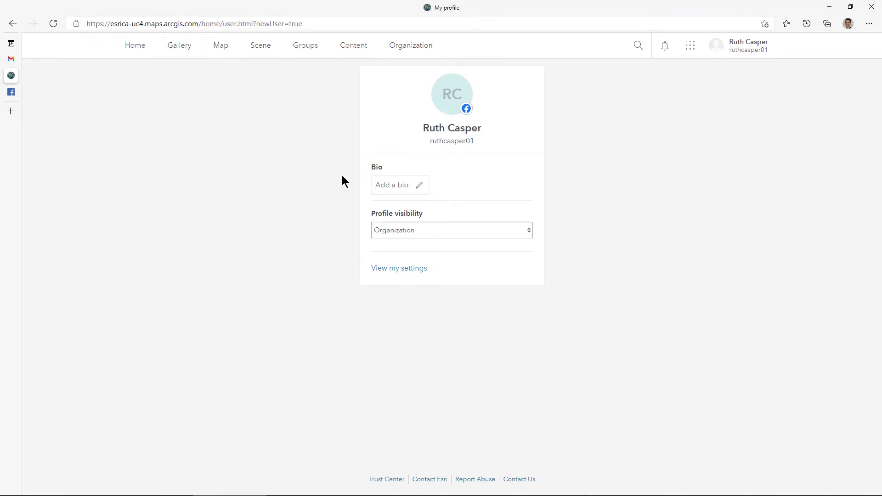
left_click(757, 47)
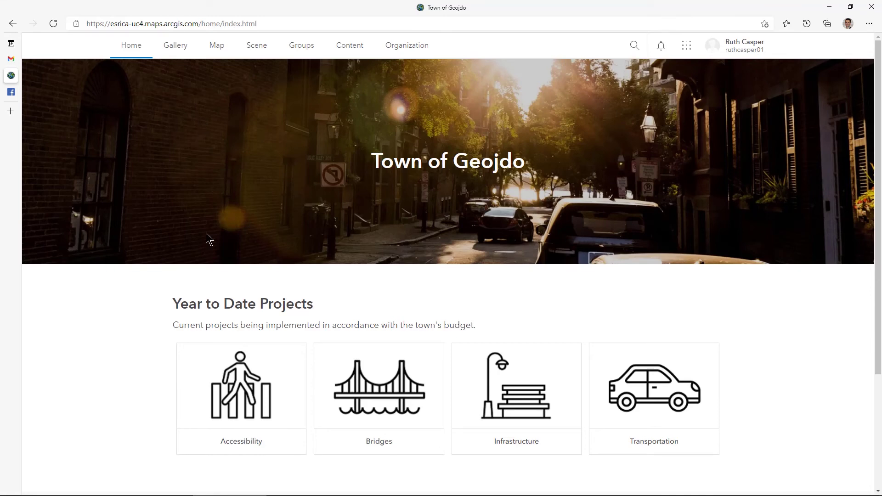
left_click(168, 489)
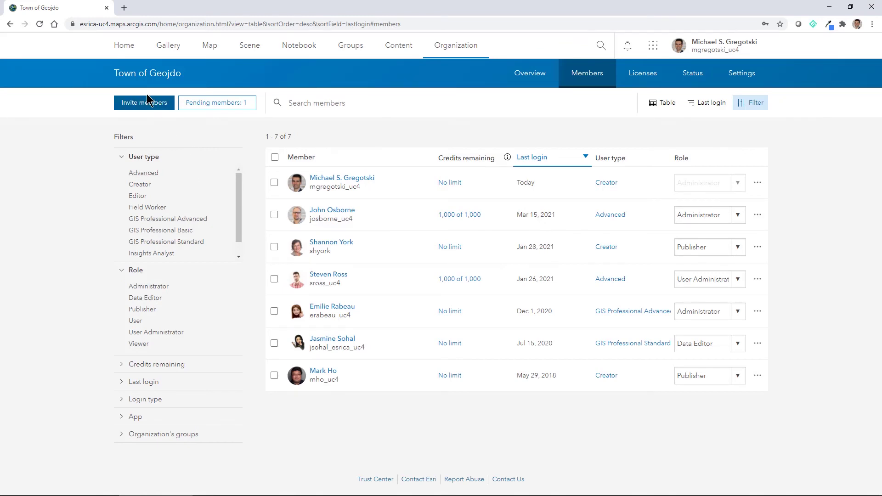
- Reload the member list and filter it to the Social login type
left_click(40, 24)
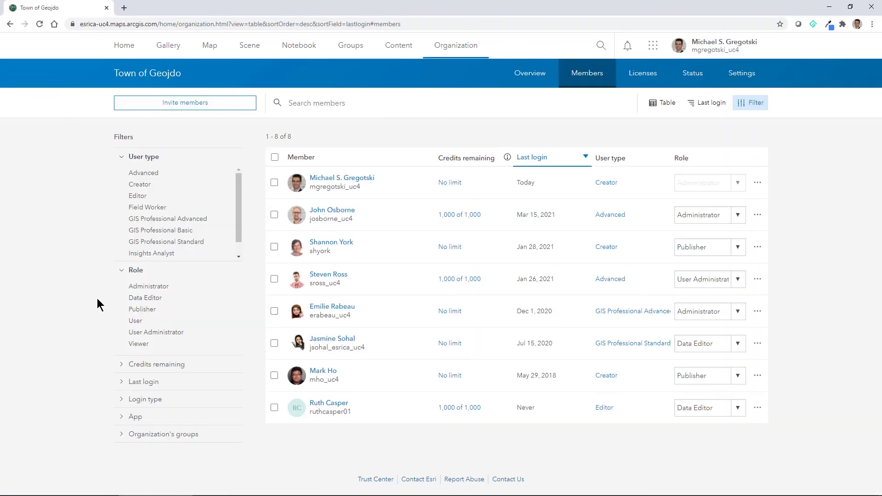
left_click(123, 403)
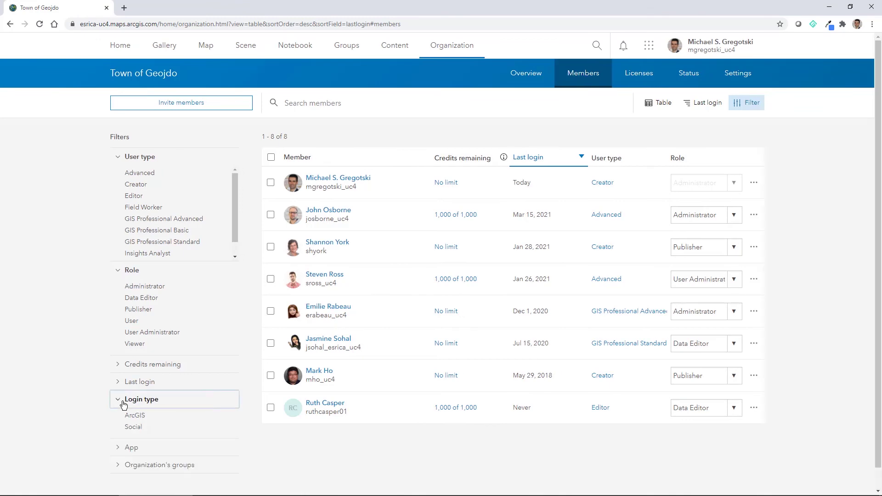
left_click(134, 427)
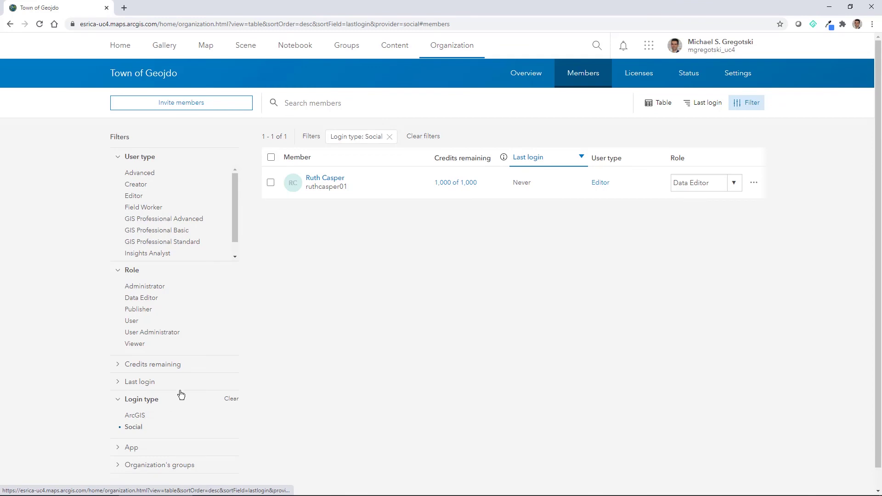